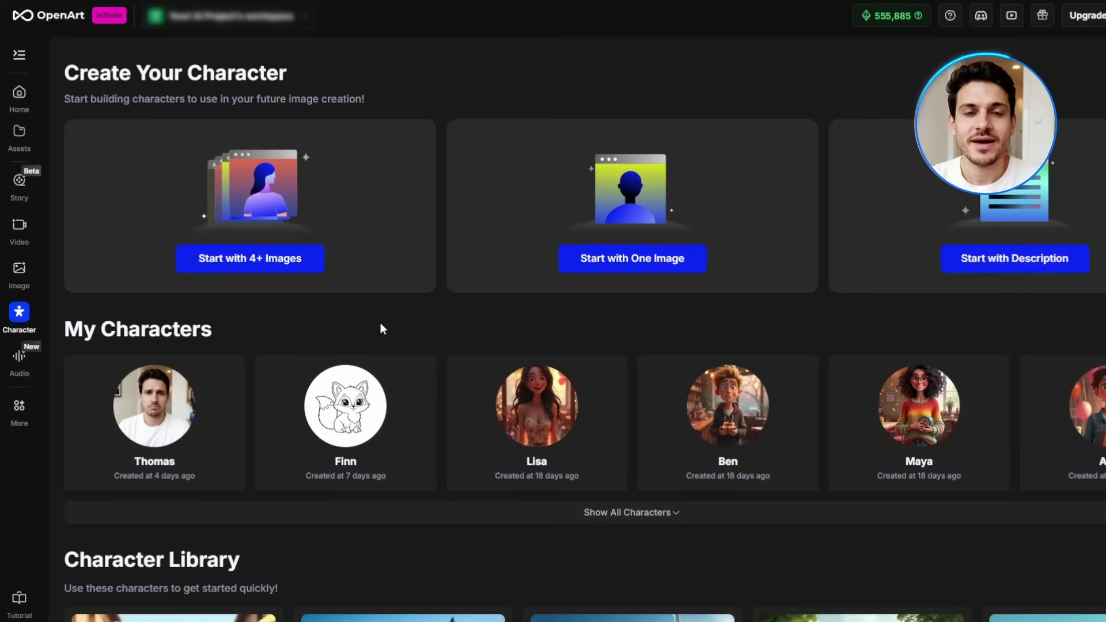
Step: Open the Create Image tool and switch the image model to OpenArt Photorealistic from the public models
click(69, 20)
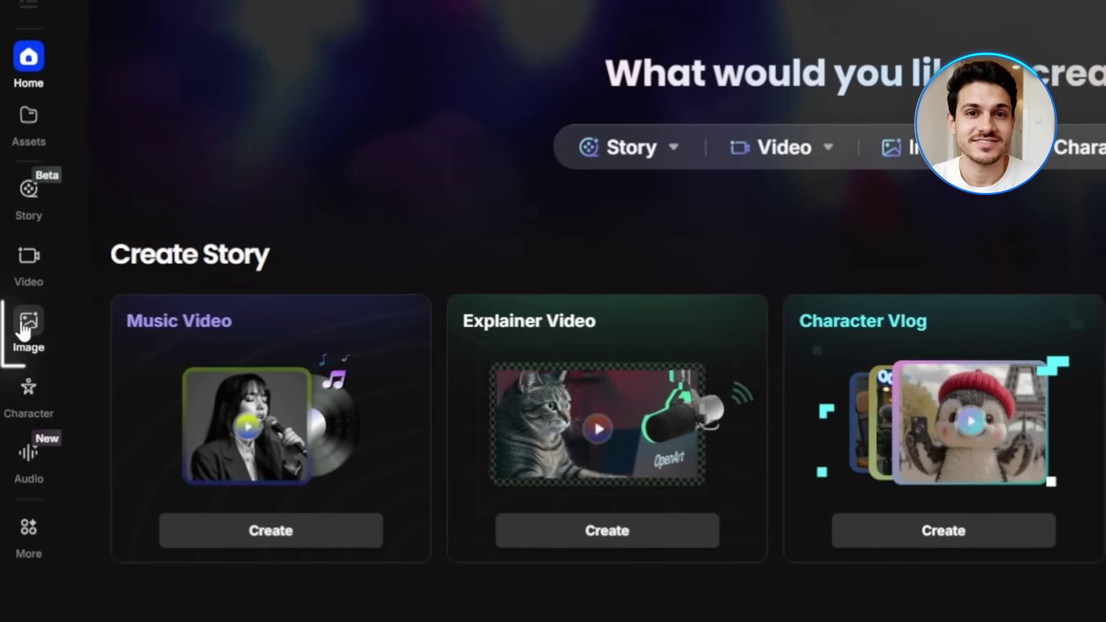
click(21, 271)
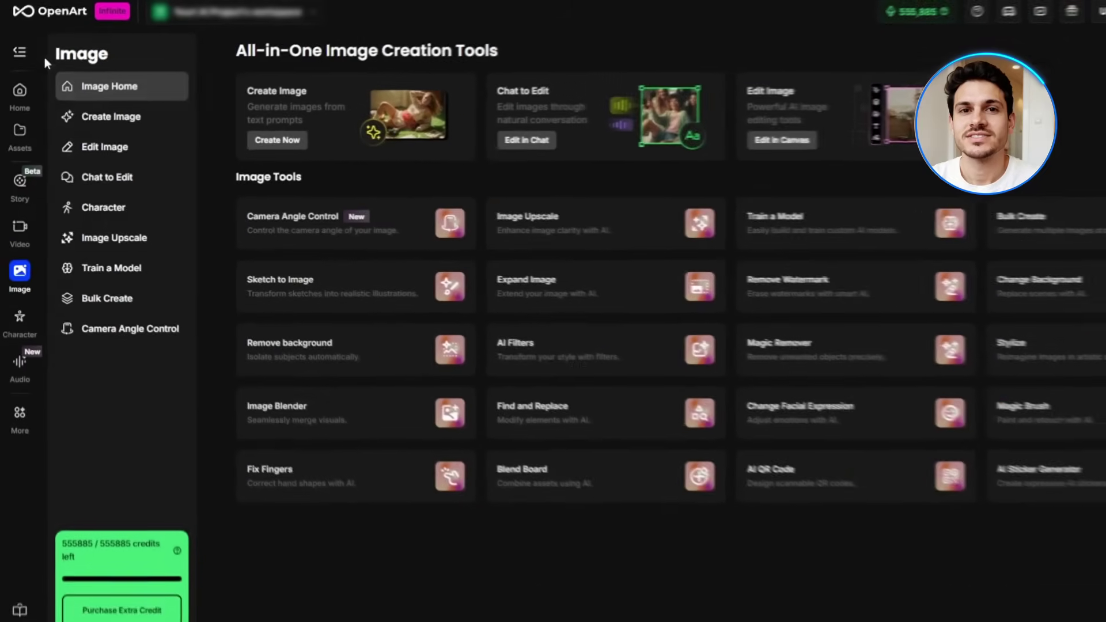
click(126, 142)
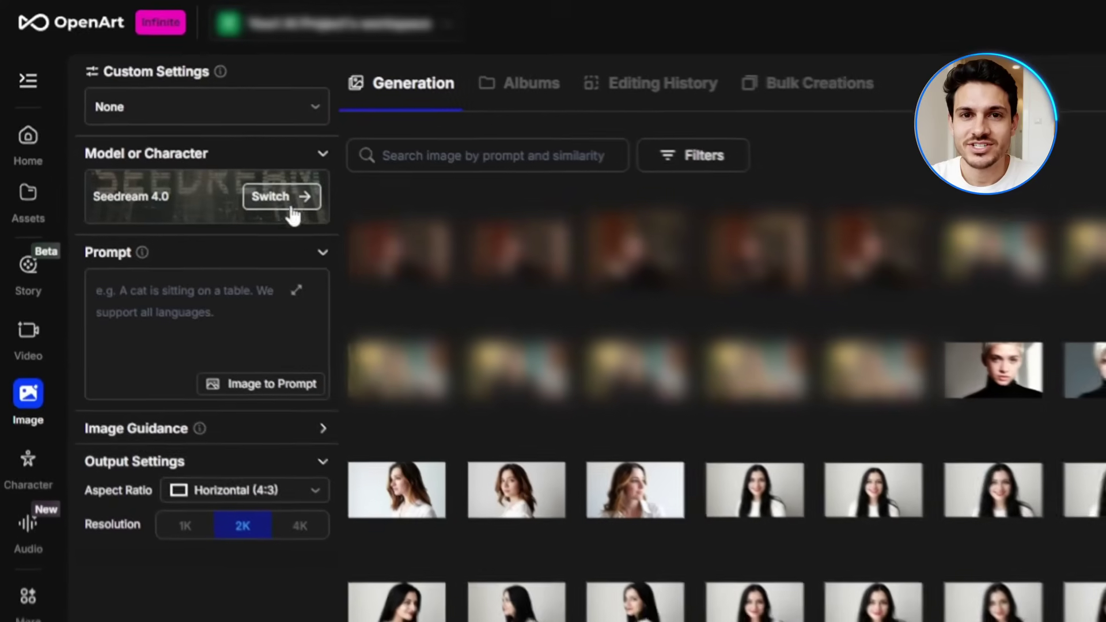
click(291, 210)
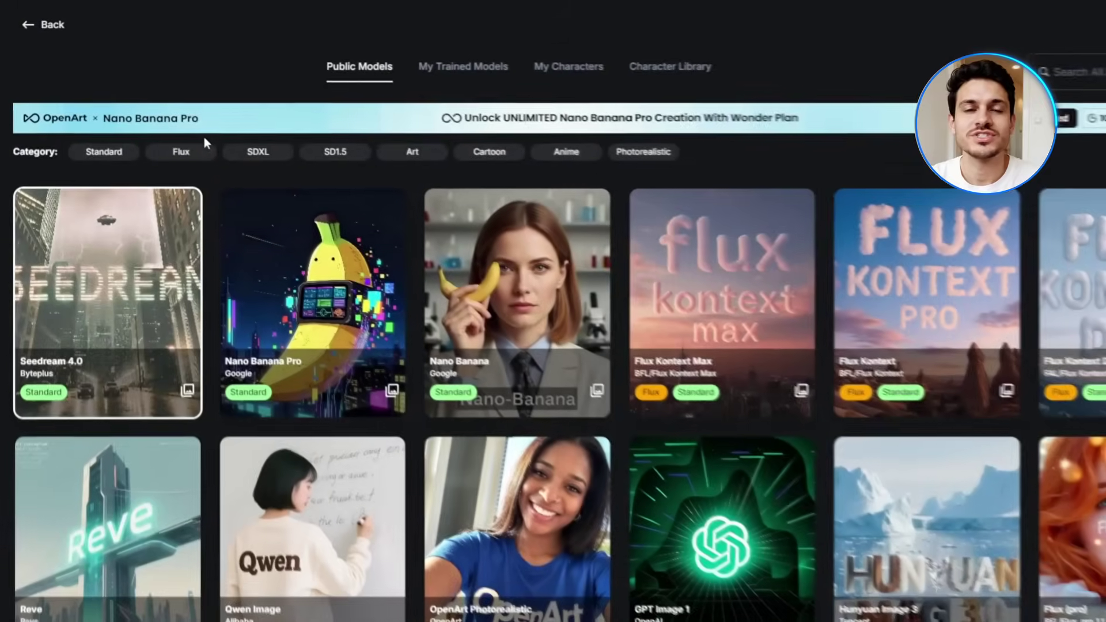
scroll(553, 346, down, 5)
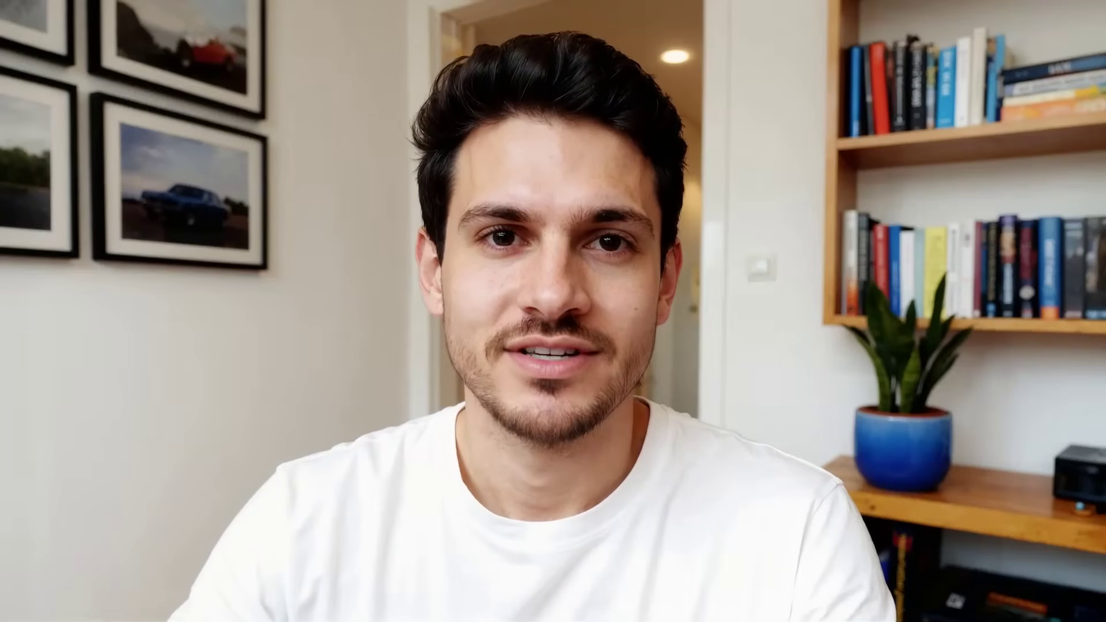
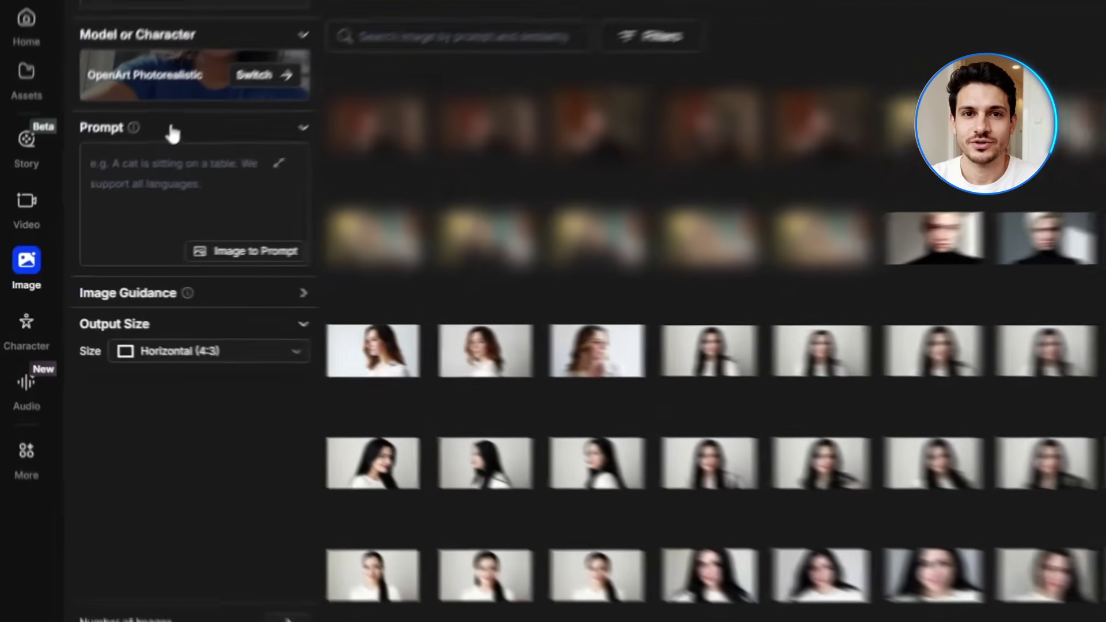
Step: Describe in the prompt a photo of a young clean-shaven man in late-afternoon light, with deep brown skin, neat fade, dark brown eyes and thick eyebrows
click(222, 135)
text(Photo of)
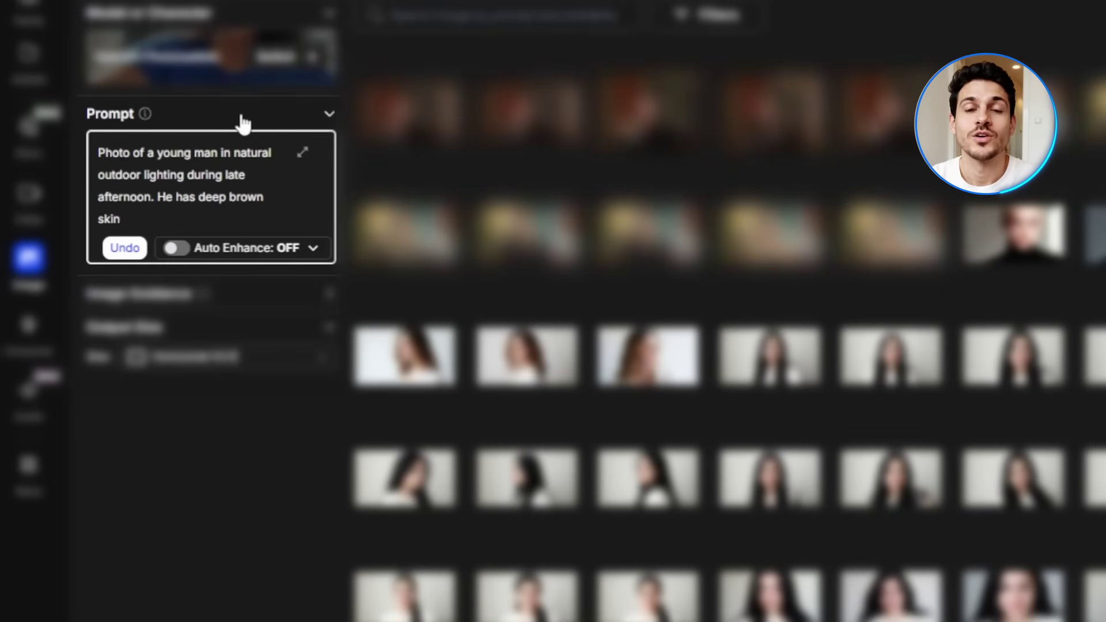
text(nd a clean shaven)
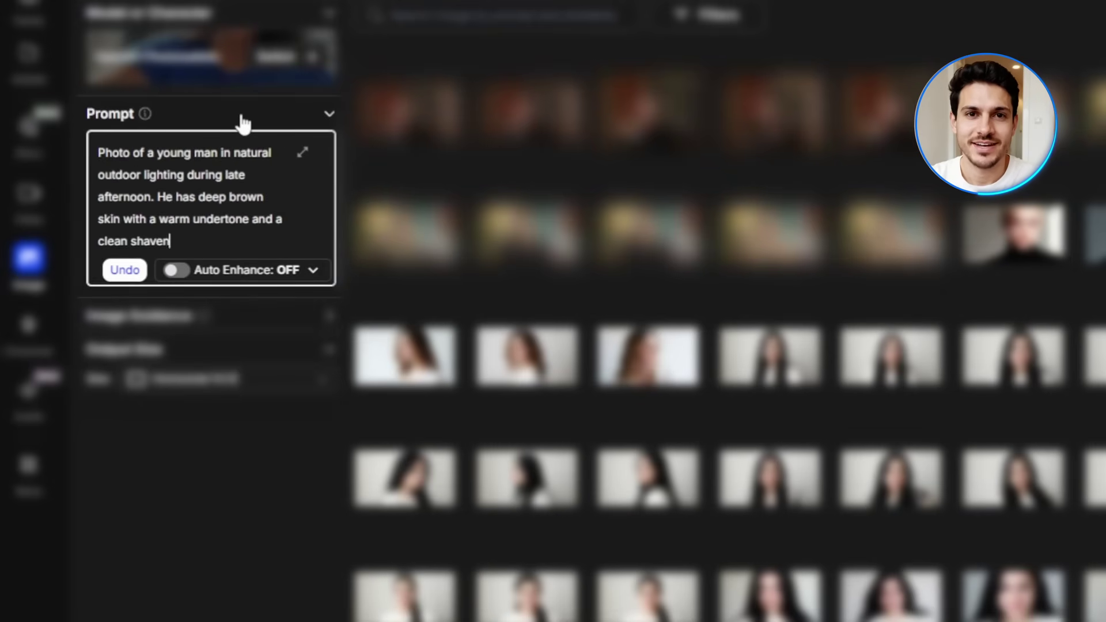
text( face. His hair is cut short in )
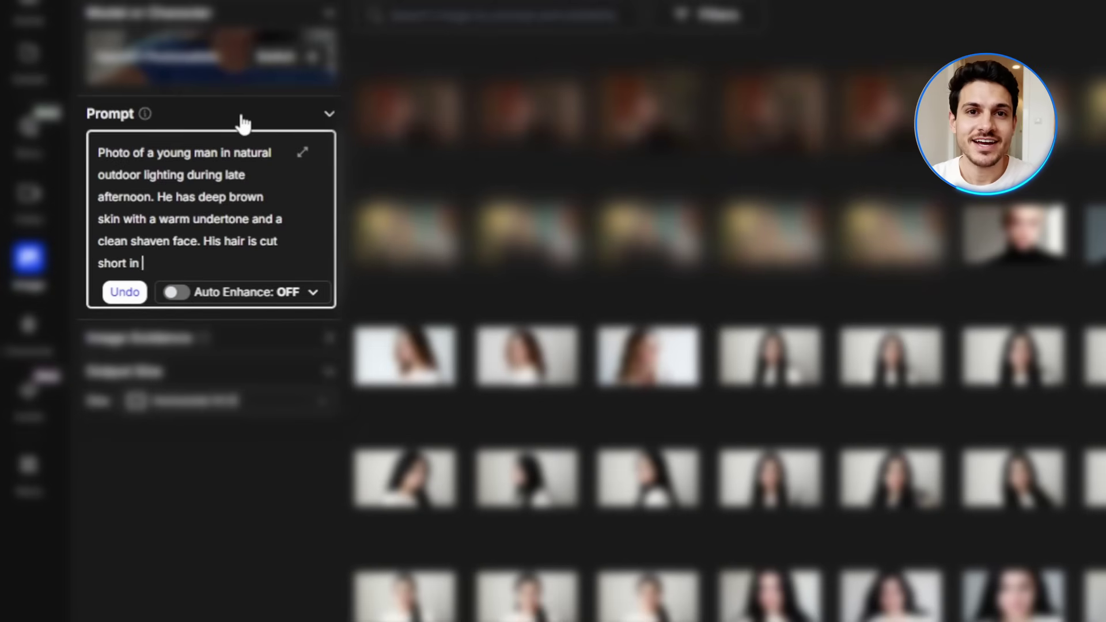
text(a neat fade with tight coils on top. His dark br)
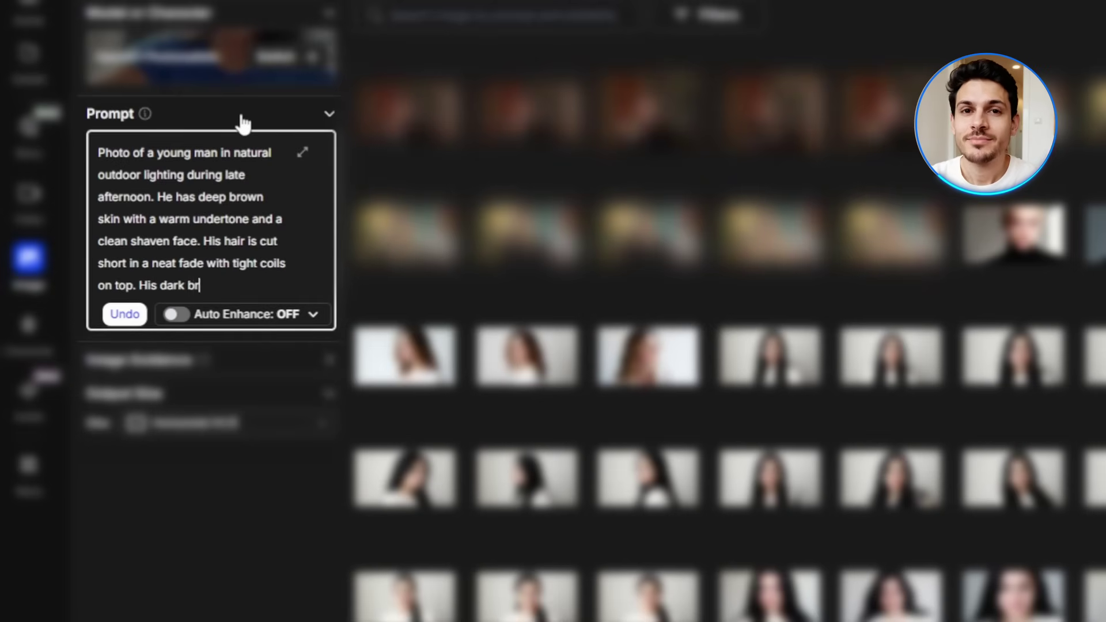
text(own eyes are focused and determined)
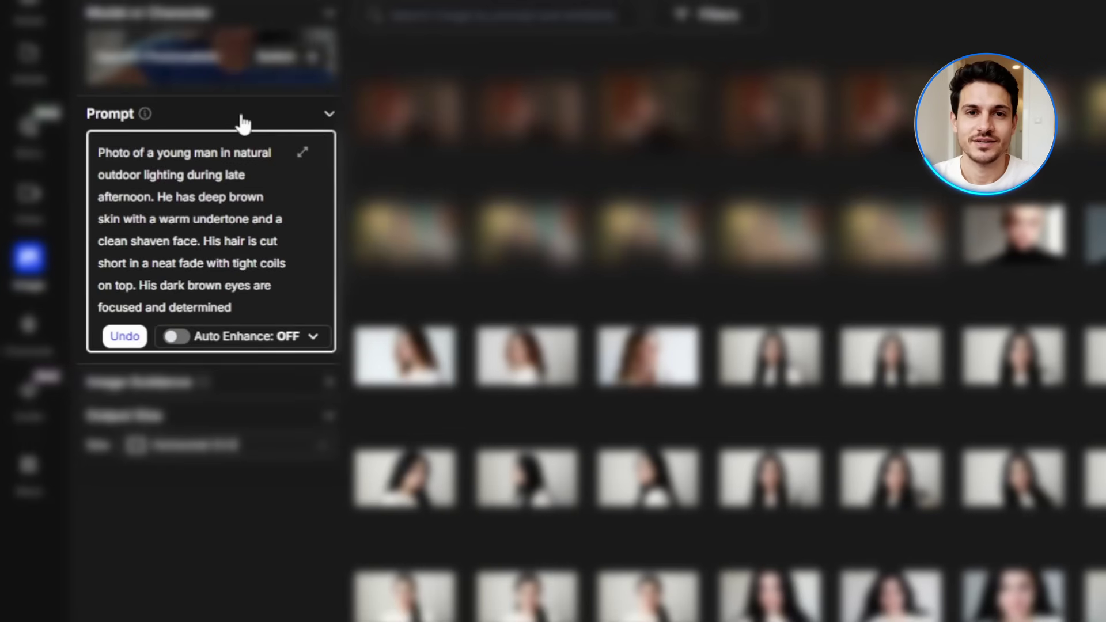
text(, with thick eyebrows that frame his)
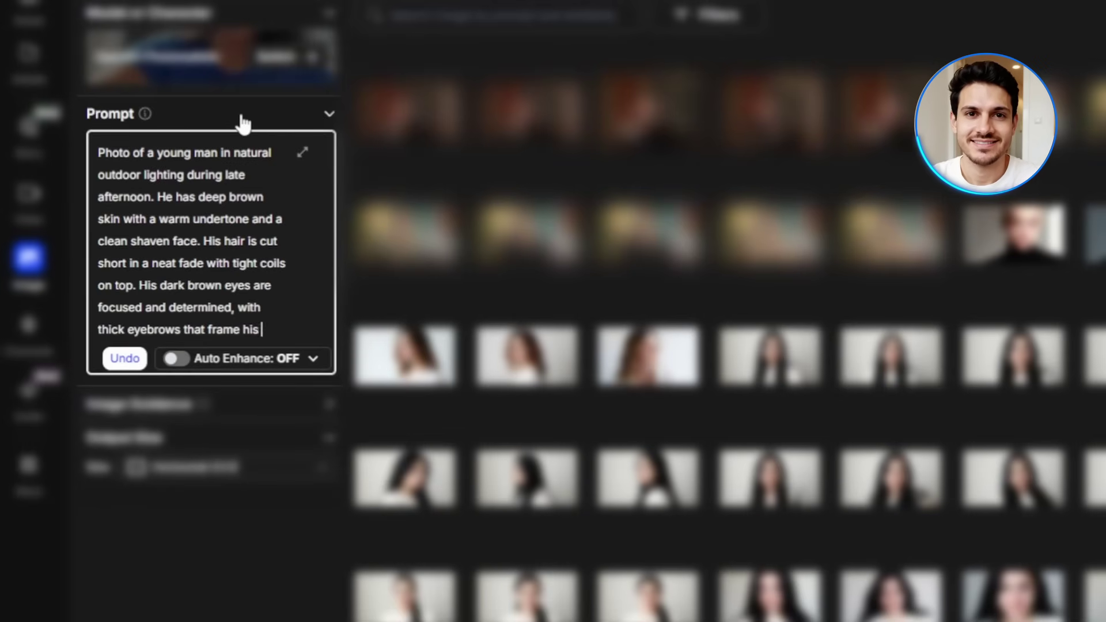
Step: Complete the prompt with strong jawline, high cheekbones, subtle confident smile, simple gray hoodie, silver chain necklace and relaxed but attentive posture
text( face. He has strong jawline, high cheekbones, and a subtle smile that shows confidence with)
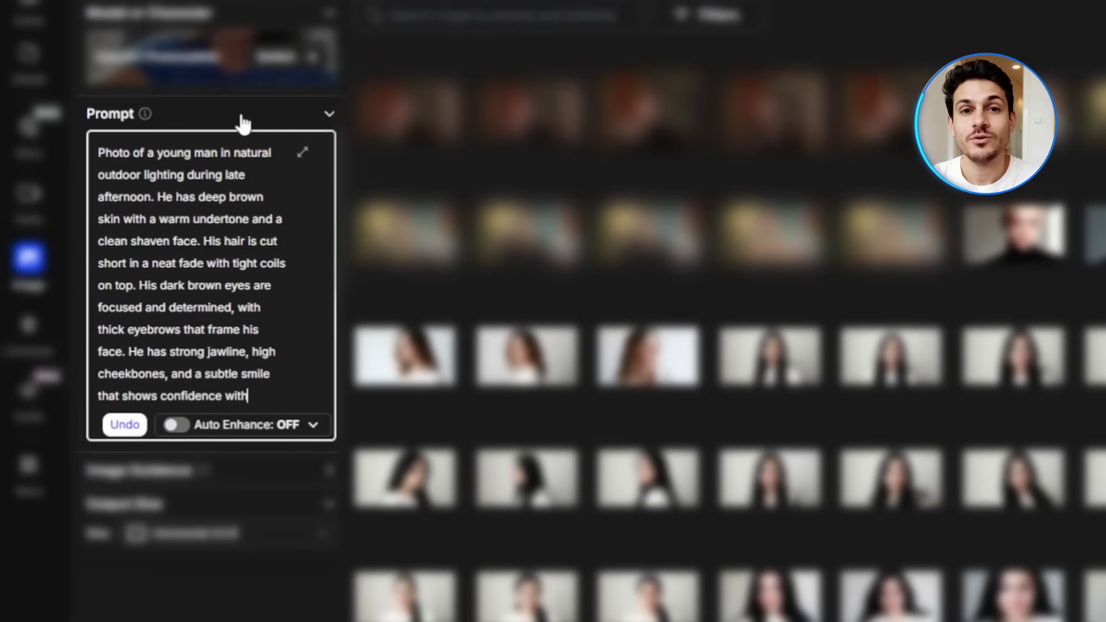
text(out being overly expressive. He's wearing a simpl)
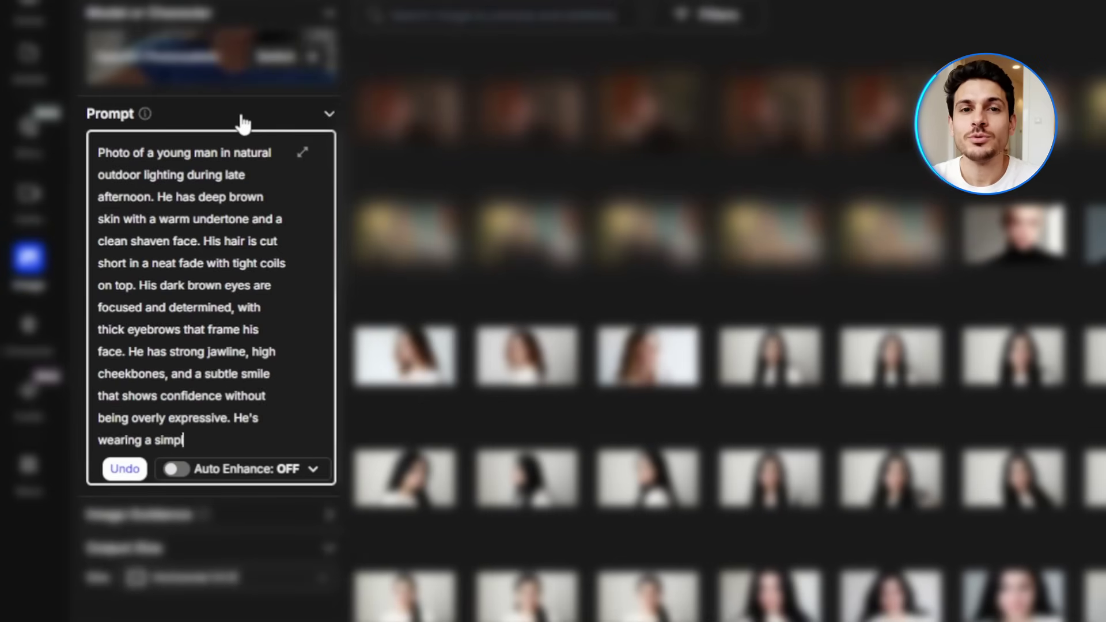
text(e gray hoodie with the hood down a)
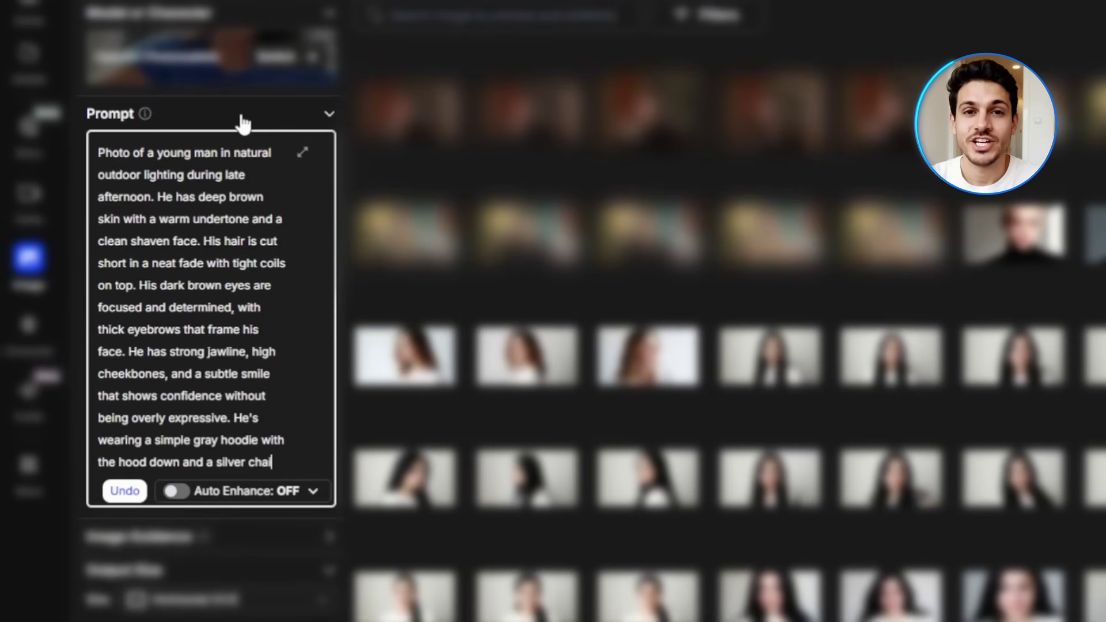
text(nd a silver chain necklace. His posture is rela)
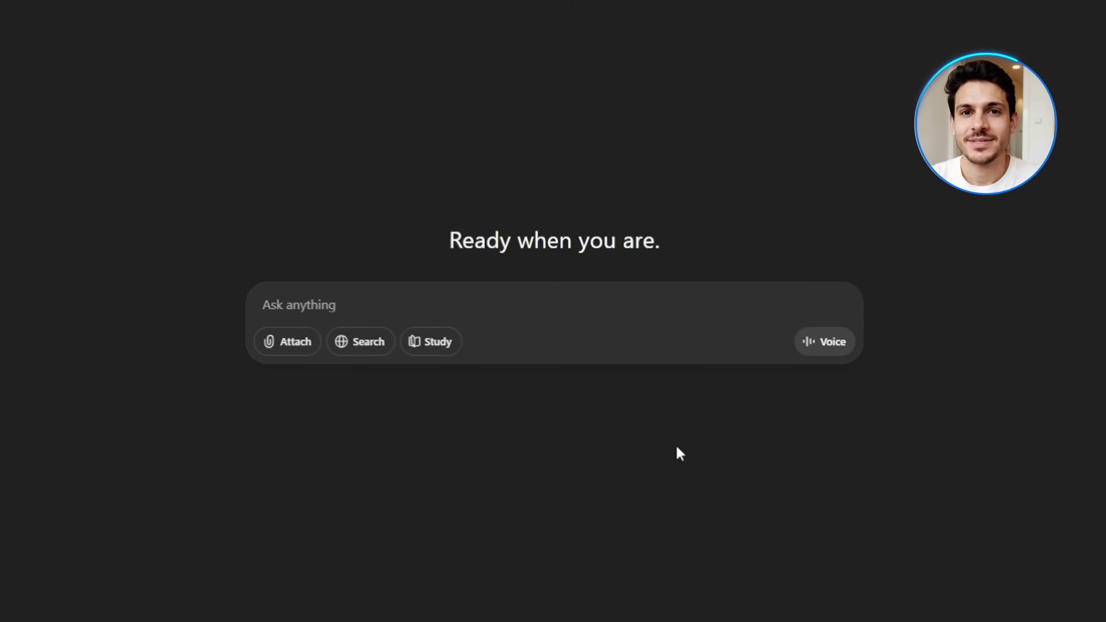
Step: Switch to ChatGPT and request a detailed character description for OpenArt generations about a 25 years old female photographer with a creative artistic vibe
text(c)
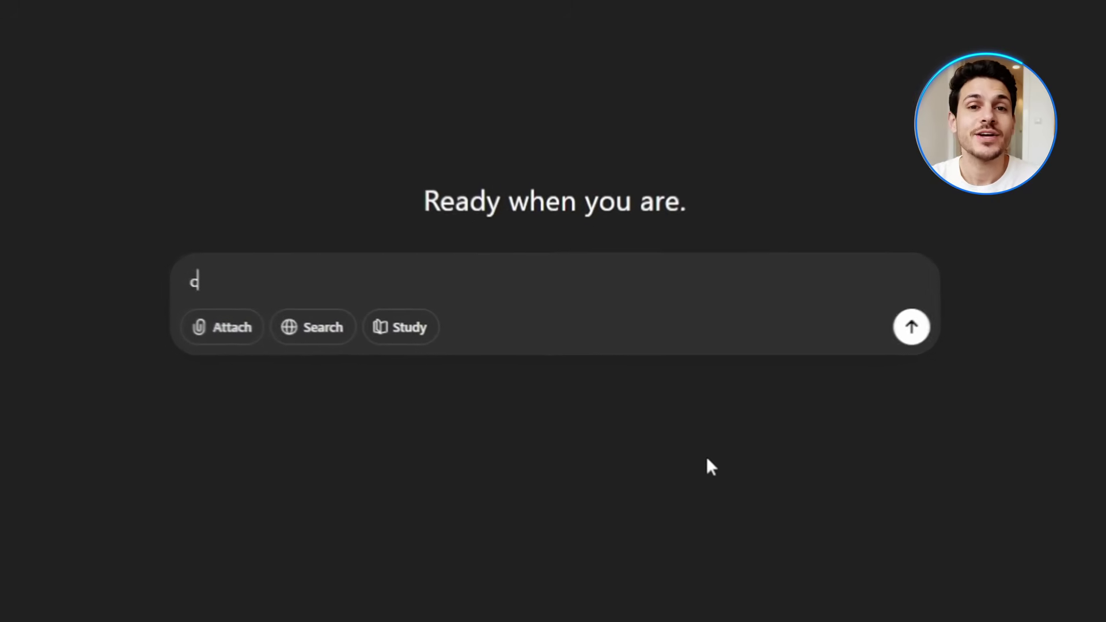
text(reate a detailed character description)
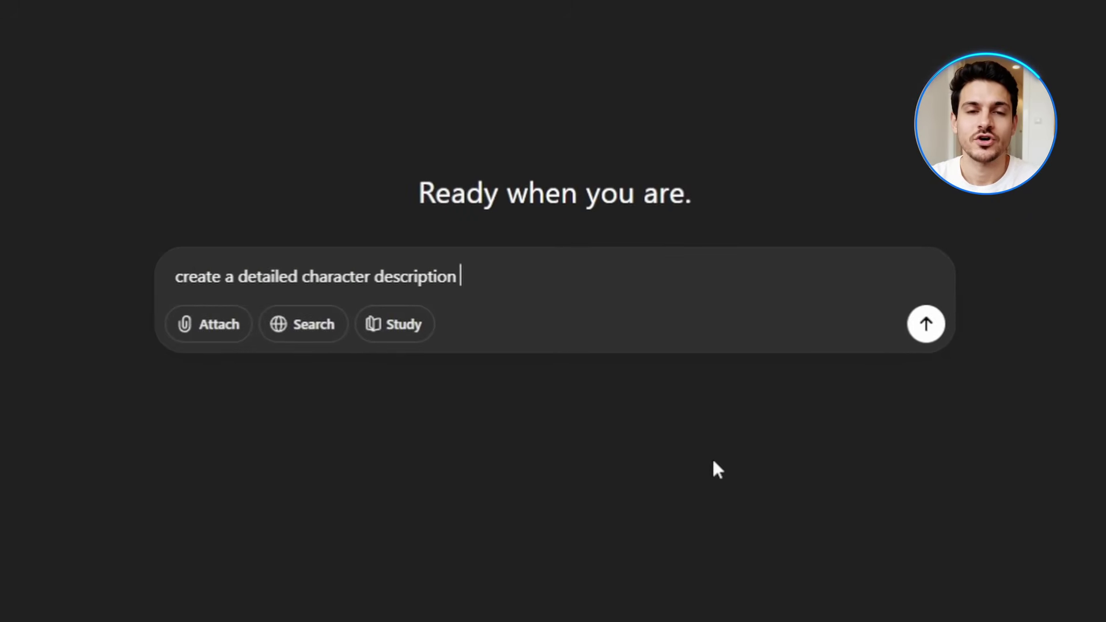
text( for OpenArt generations about 25 years ol)
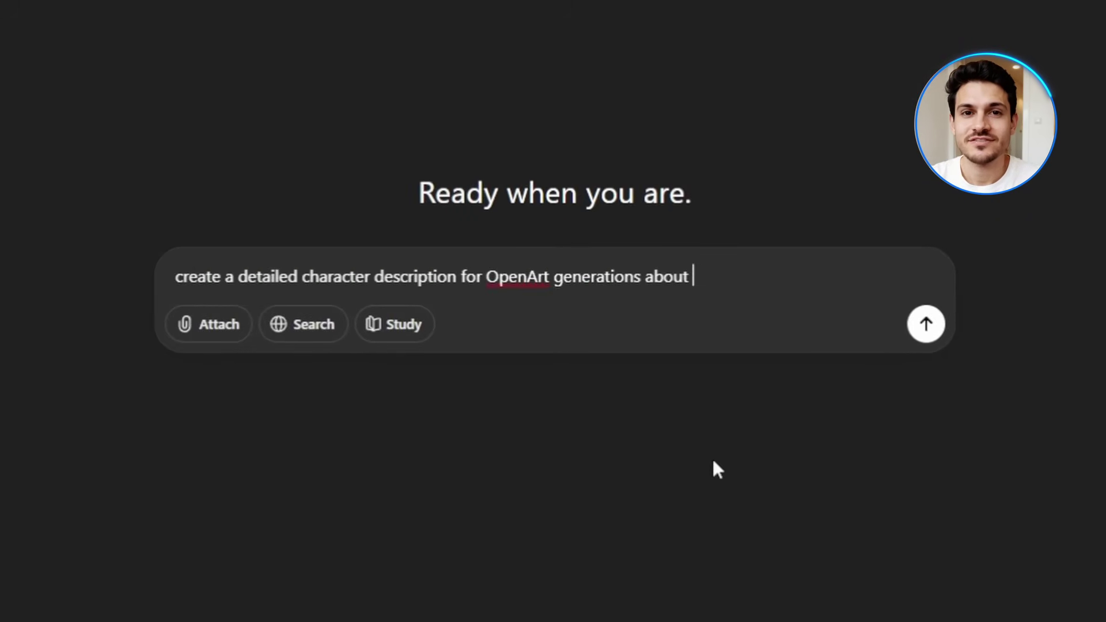
text(d female photographer with a creative artistic vibe)
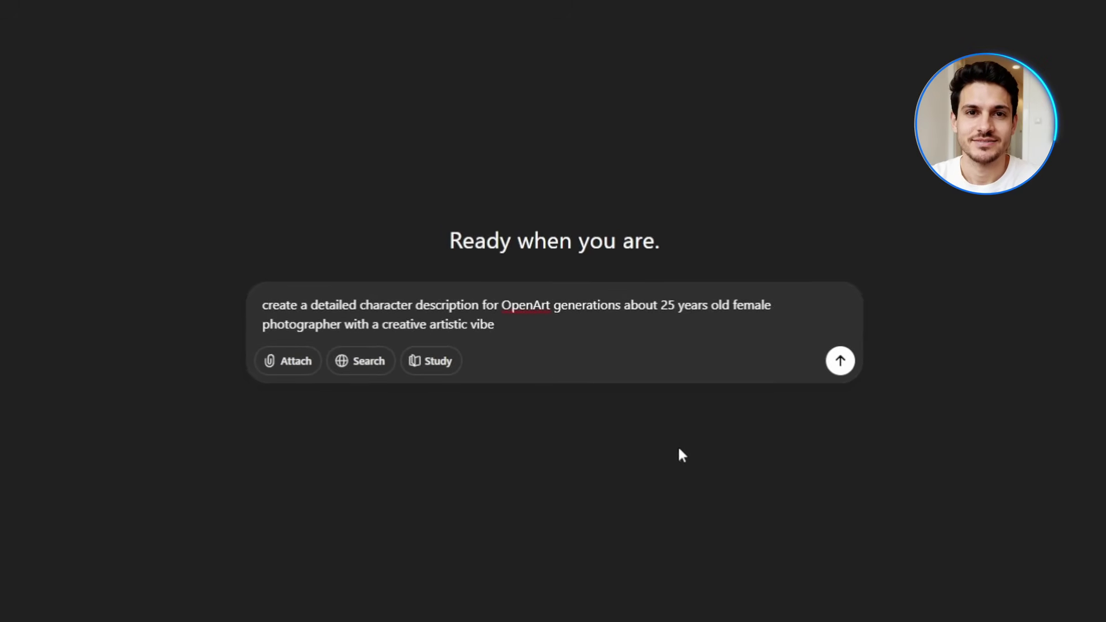
key(Return)
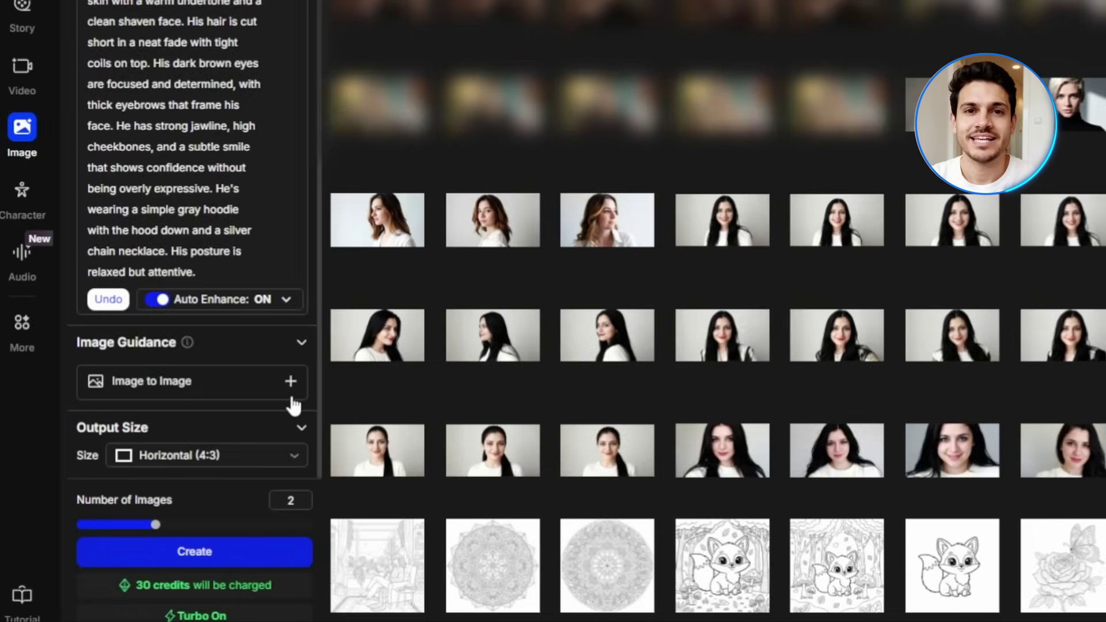
Step: Back in OpenArt, generate 4 images of the young man from the prompt at Square (1:1) size
click(266, 465)
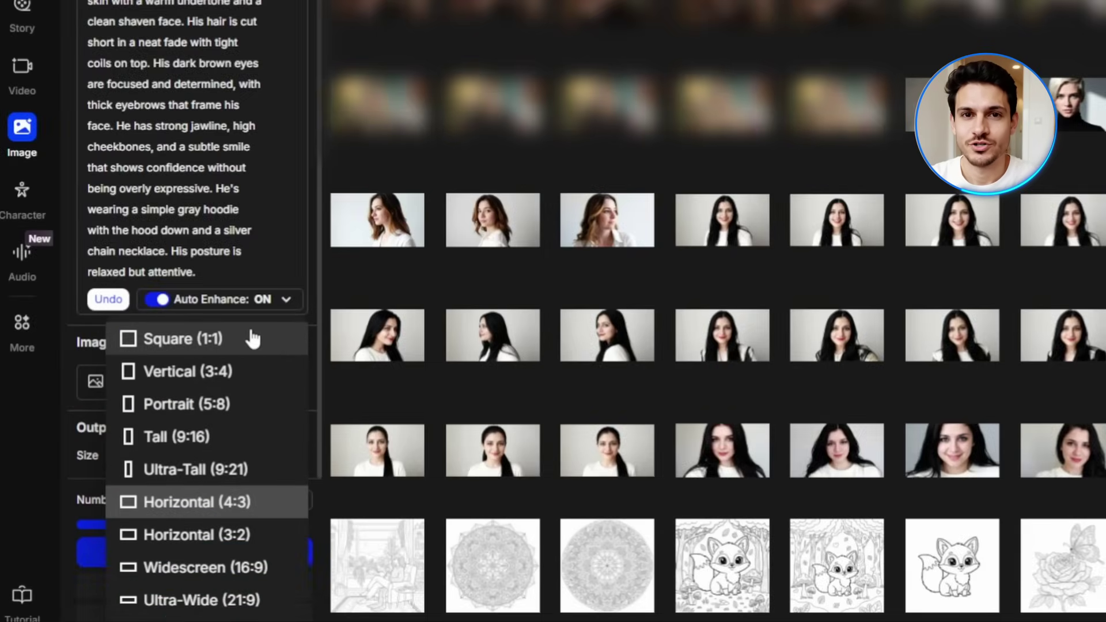
click(263, 347)
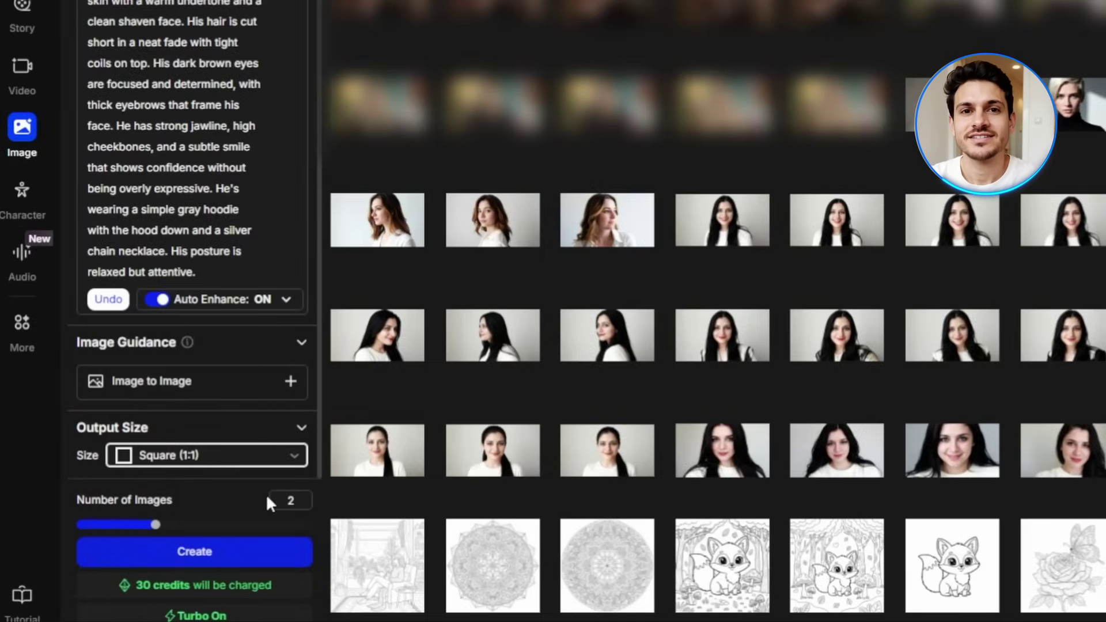
text(4)
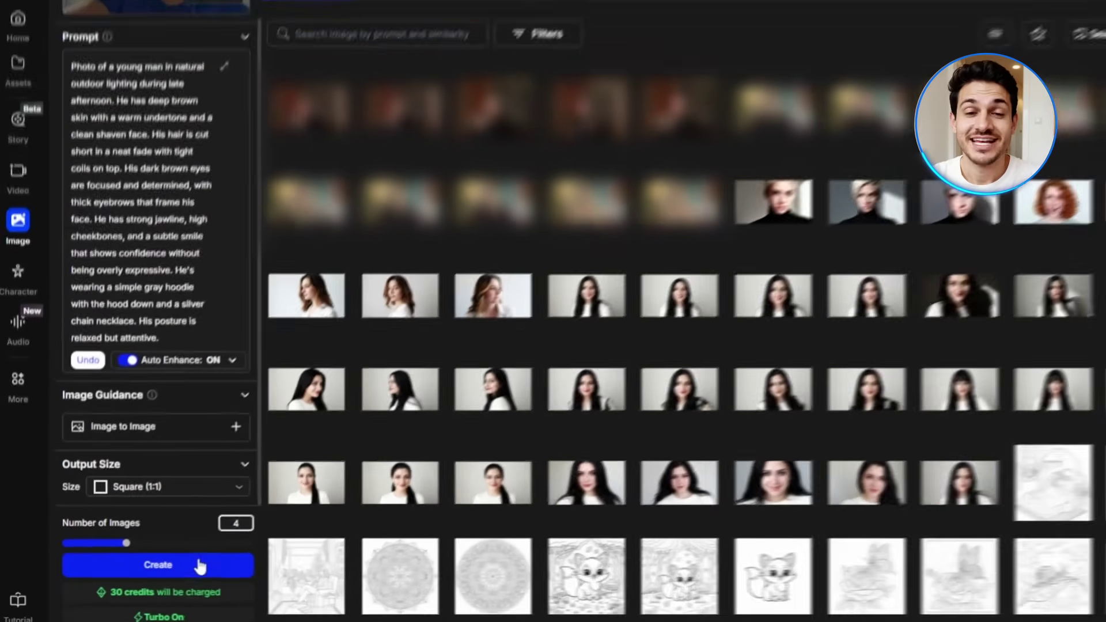
click(203, 552)
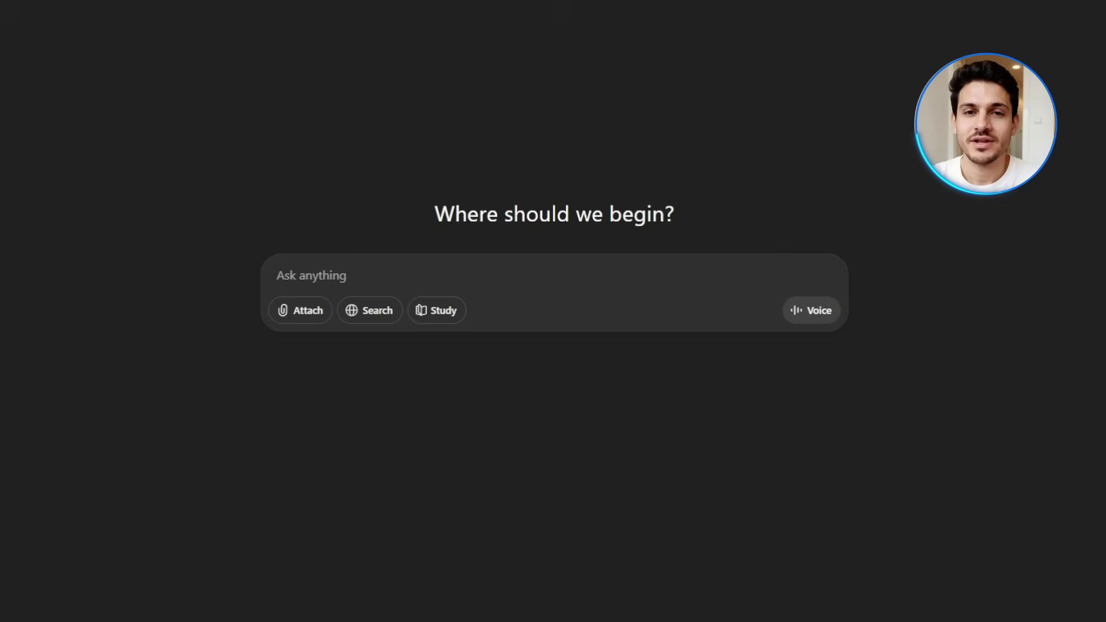
Step: In ChatGPT, attach the generated portrait and request nine different camera angles and pose descriptions for the same character, keeping his appearance and identity consistent
click(309, 318)
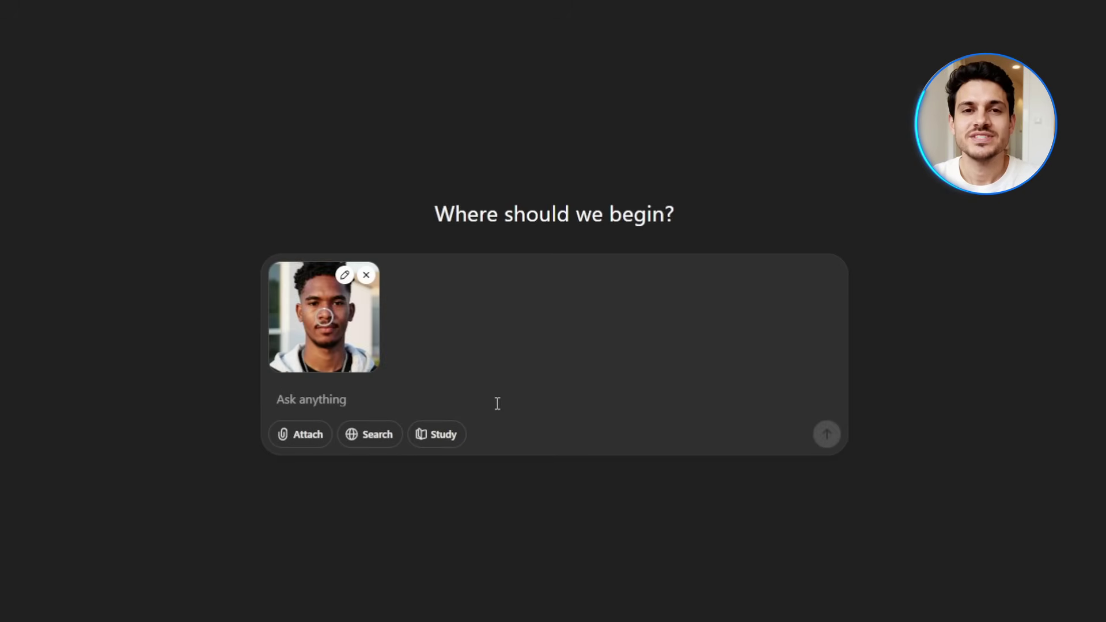
text(Generate nine different camer)
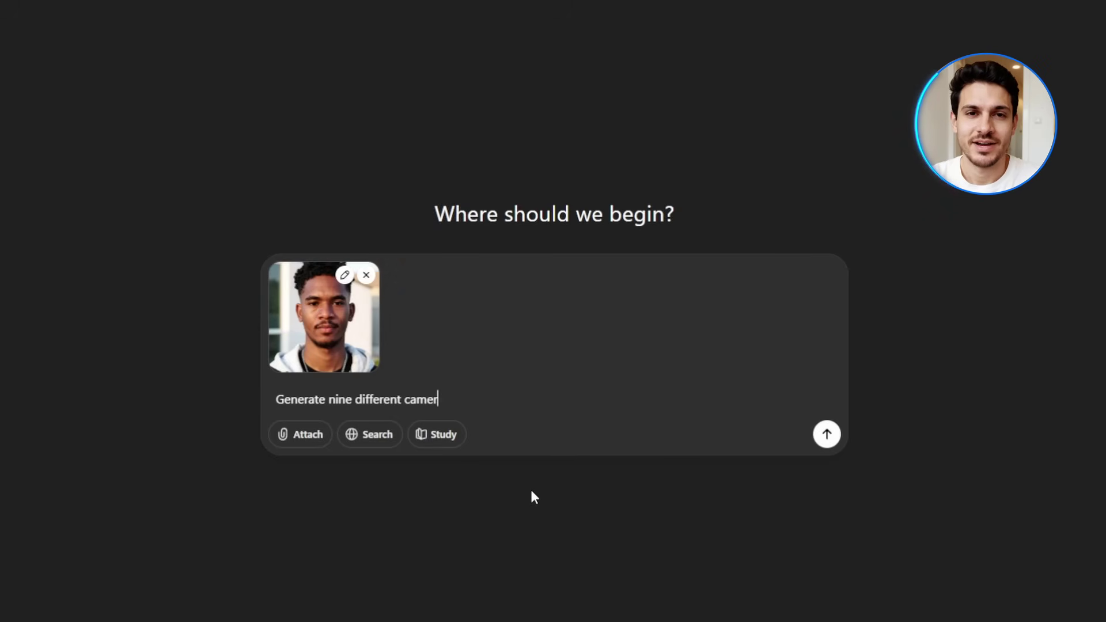
text(a angles and pose descriptions for t)
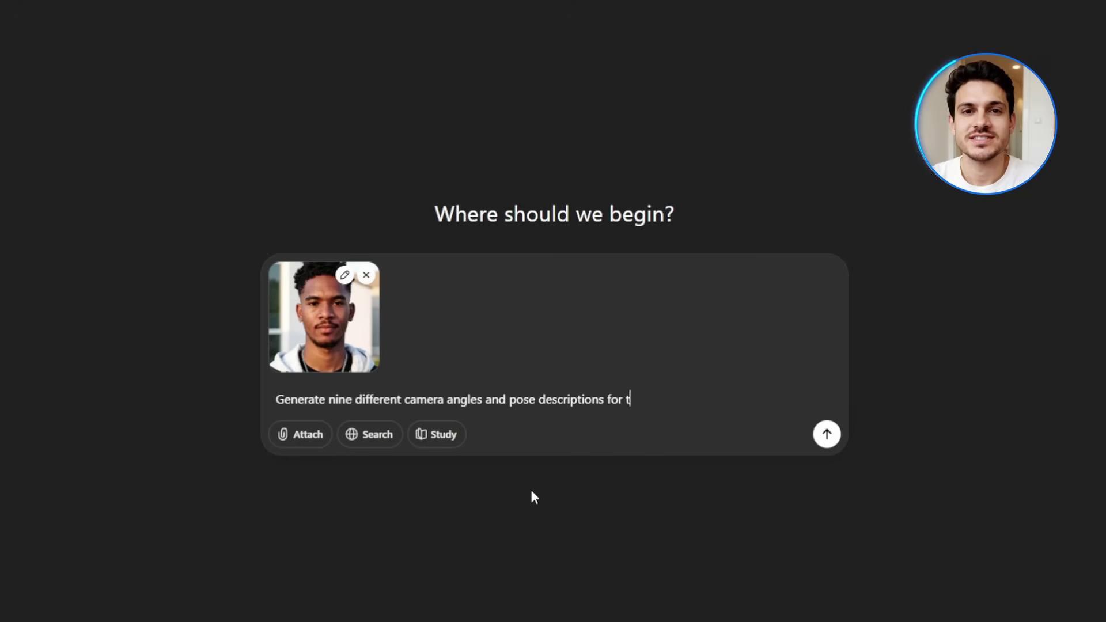
text(his same character. Focus only on camera)
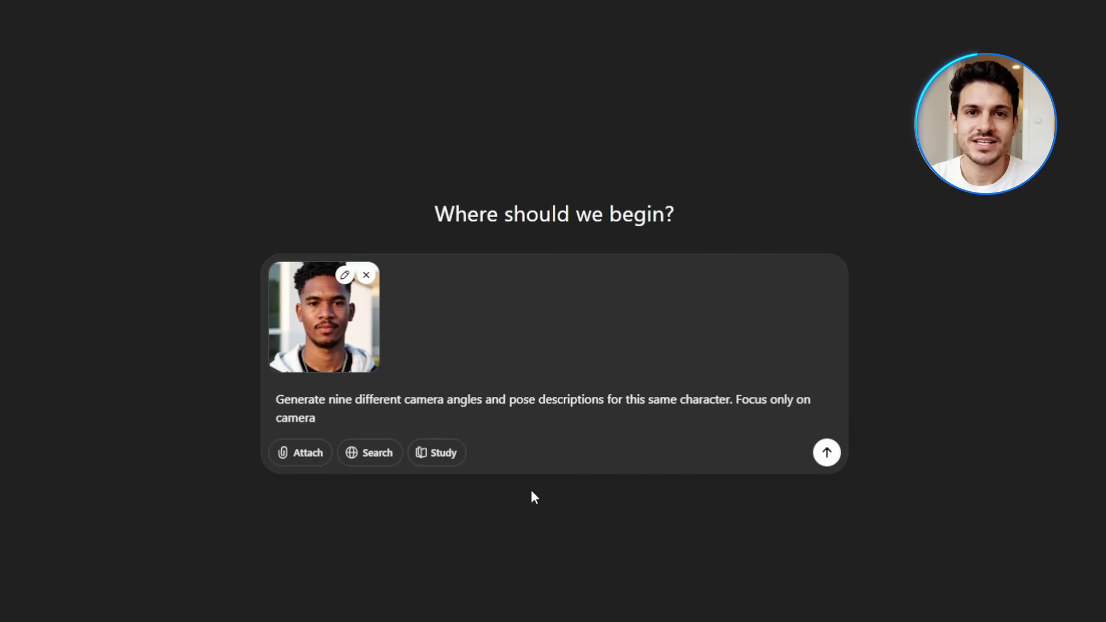
text( placement and body positioning, not on c)
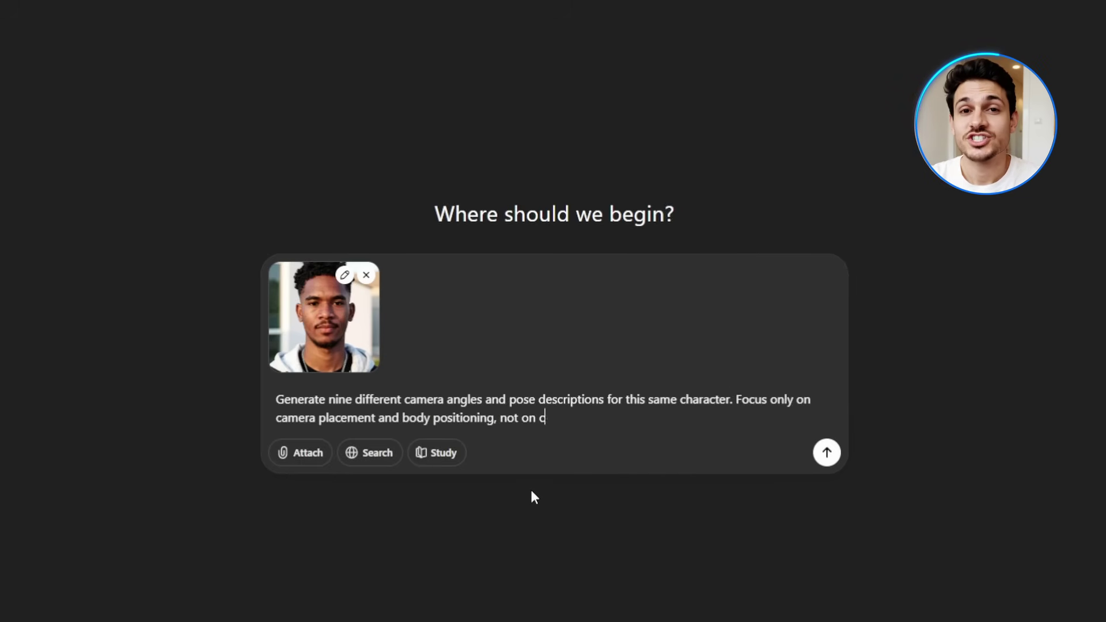
text(hanging the character's appearance. I want t)
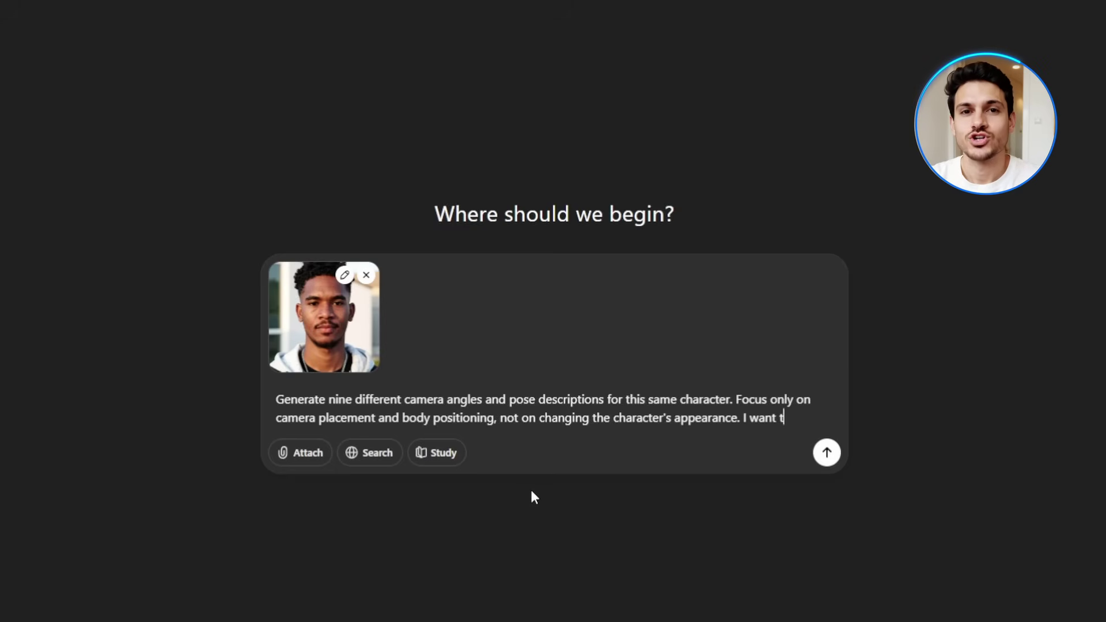
text(o show this person from different perspectives while keeping their identity consistent.)
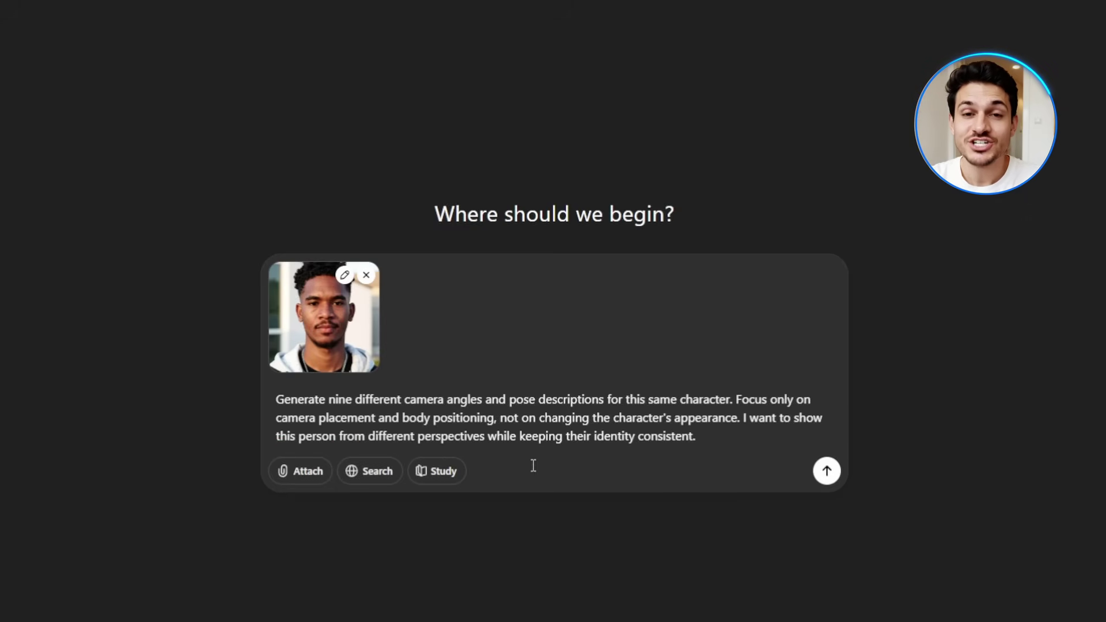
key(Return)
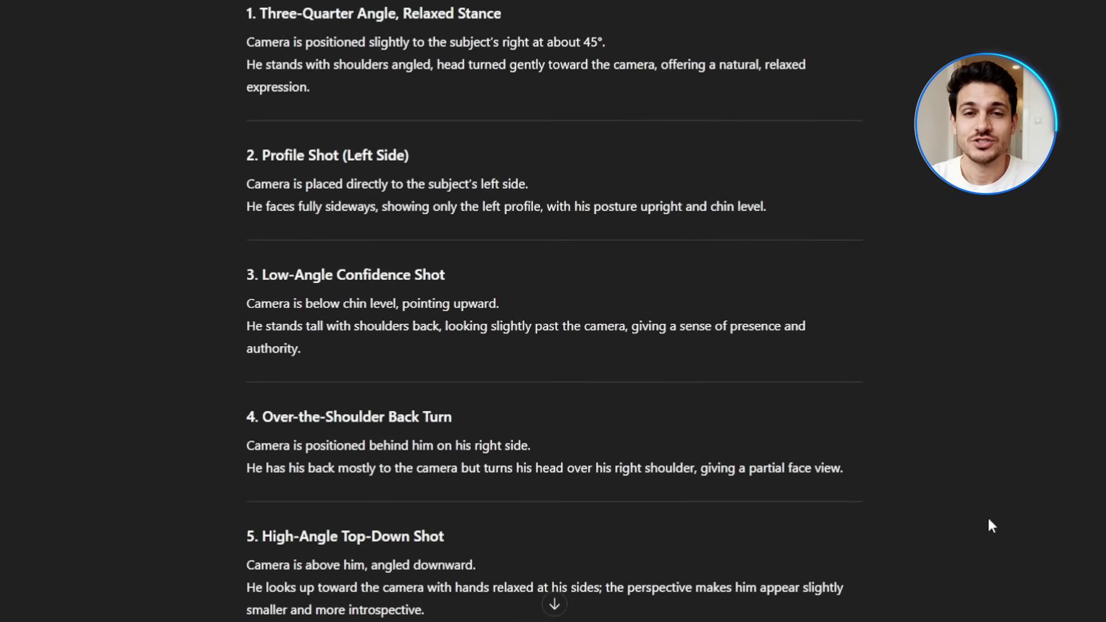
scroll(988, 519, down, 5)
scroll(989, 524, down, 5)
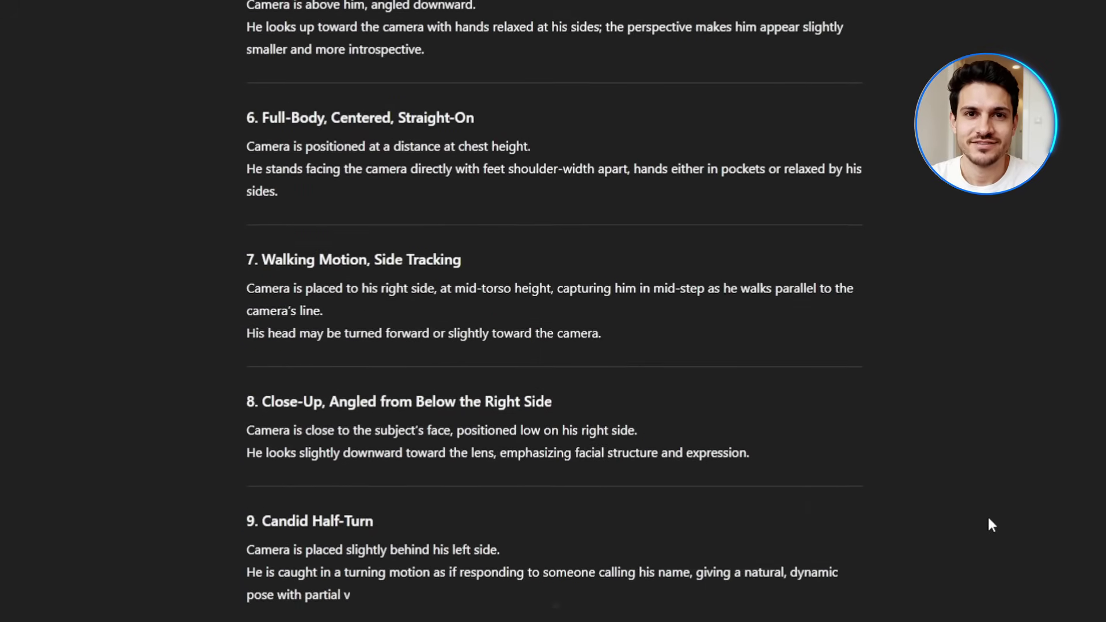
scroll(989, 525, up, 1)
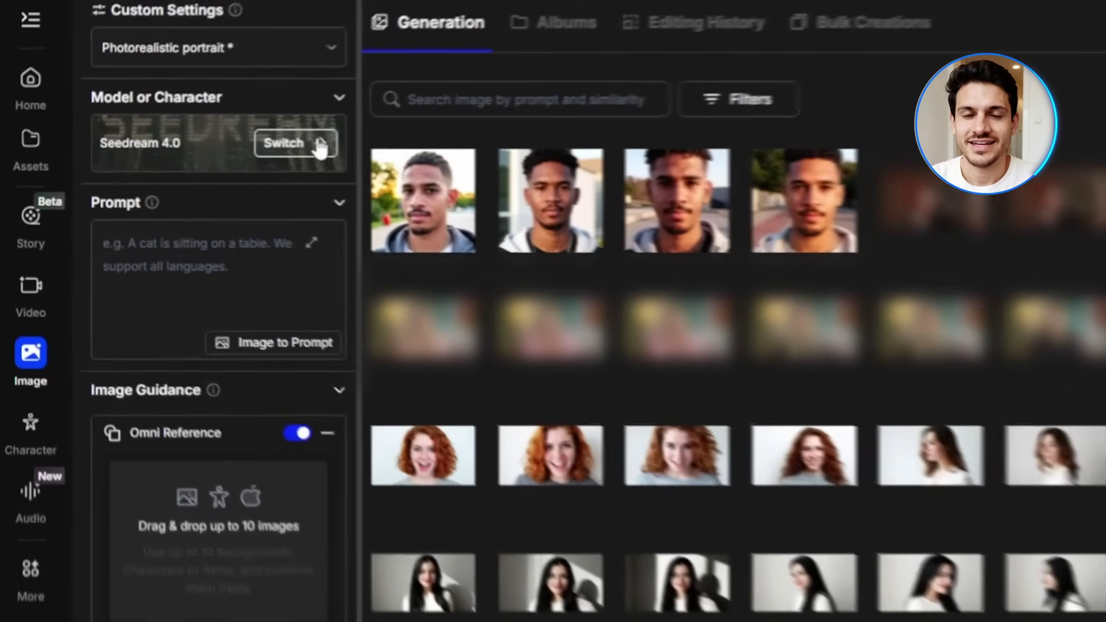
Step: Switch the OpenArt model to Nano Banana and generate an image from ChatGPT's first description, the 45° three-quarter angle, with the portrait as Omni Reference
click(201, 149)
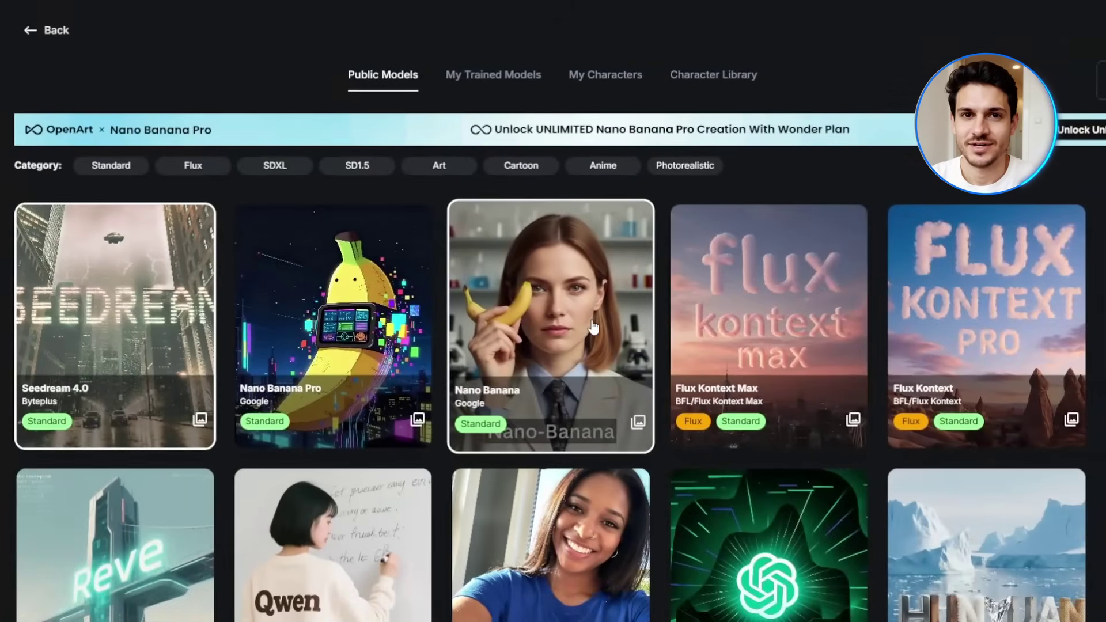
click(549, 329)
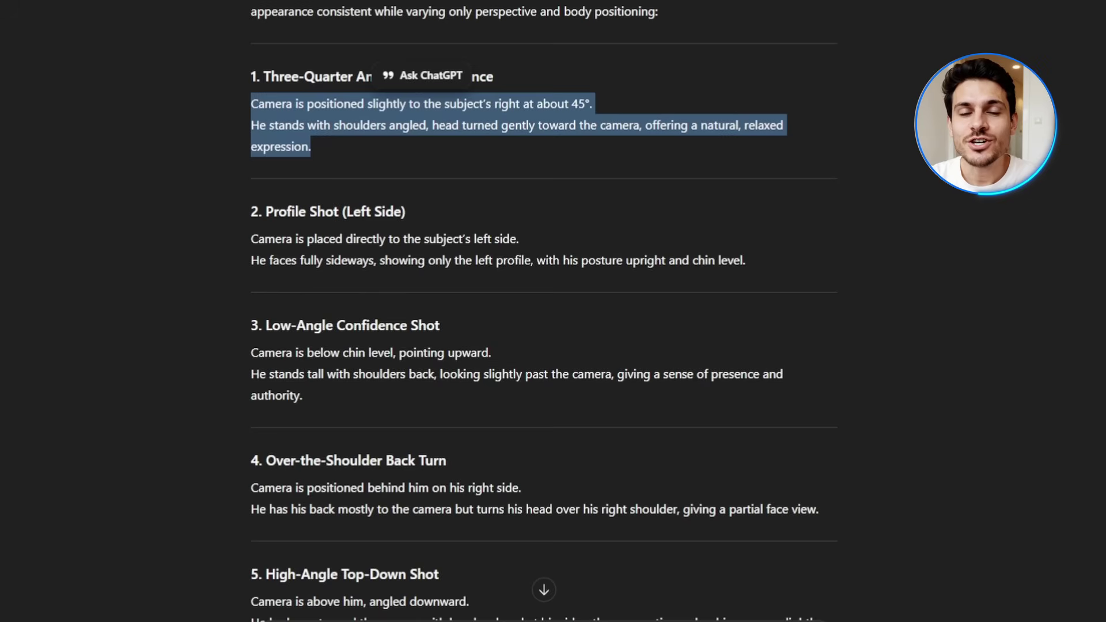
triple_click(318, 144)
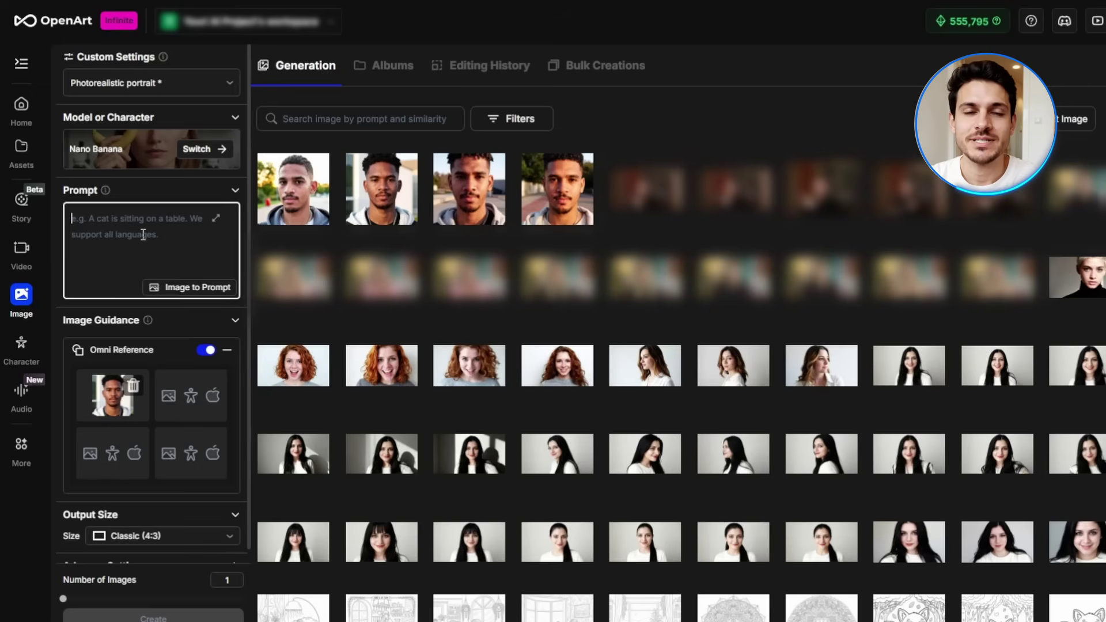
text(Camera is positioned slightly to the subject’s right at about 45°. He stands with shoulders angled, head turned gently toward the camera, offering a natural, relaxed expression.)
scroll(143, 234, down, 2)
click(153, 618)
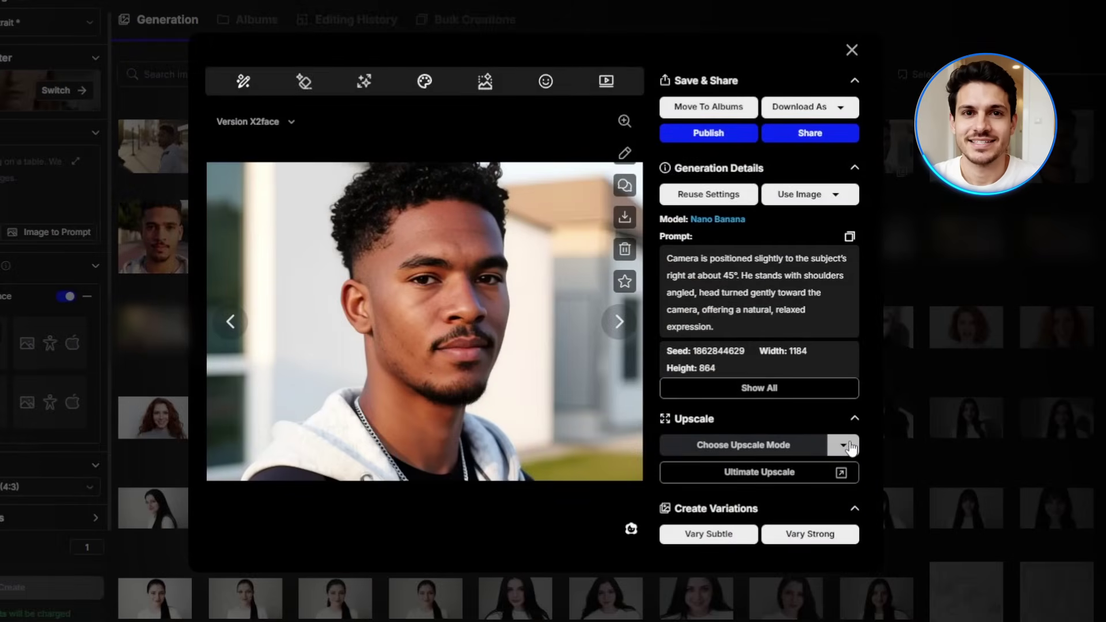
Step: Upscale the generated three-quarter angle image using the 2x + Face mode
click(848, 445)
click(895, 476)
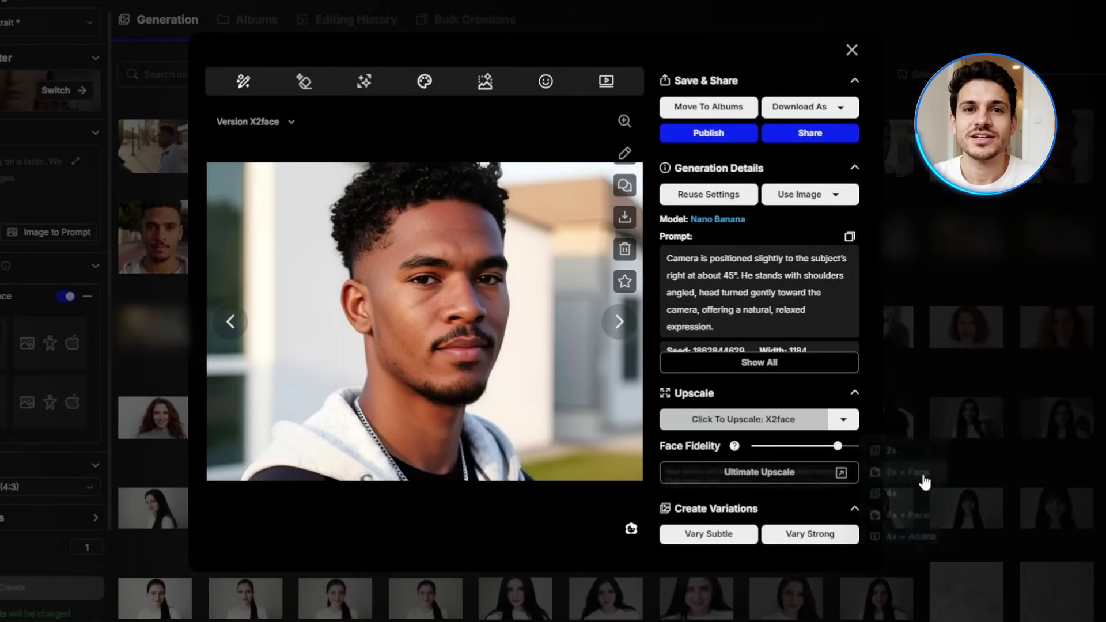
click(796, 419)
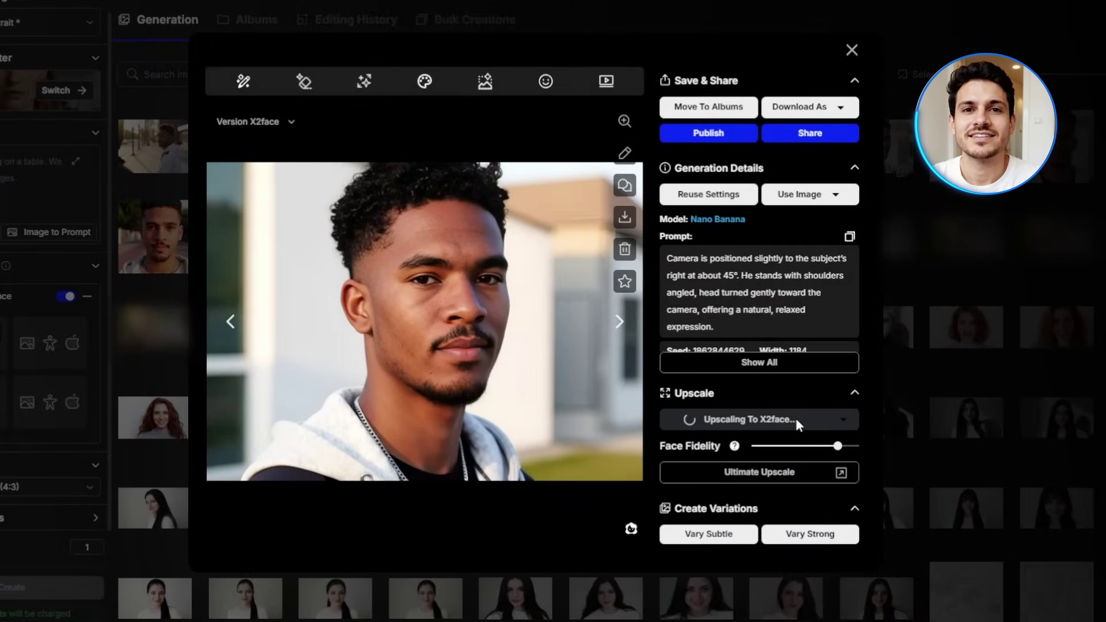